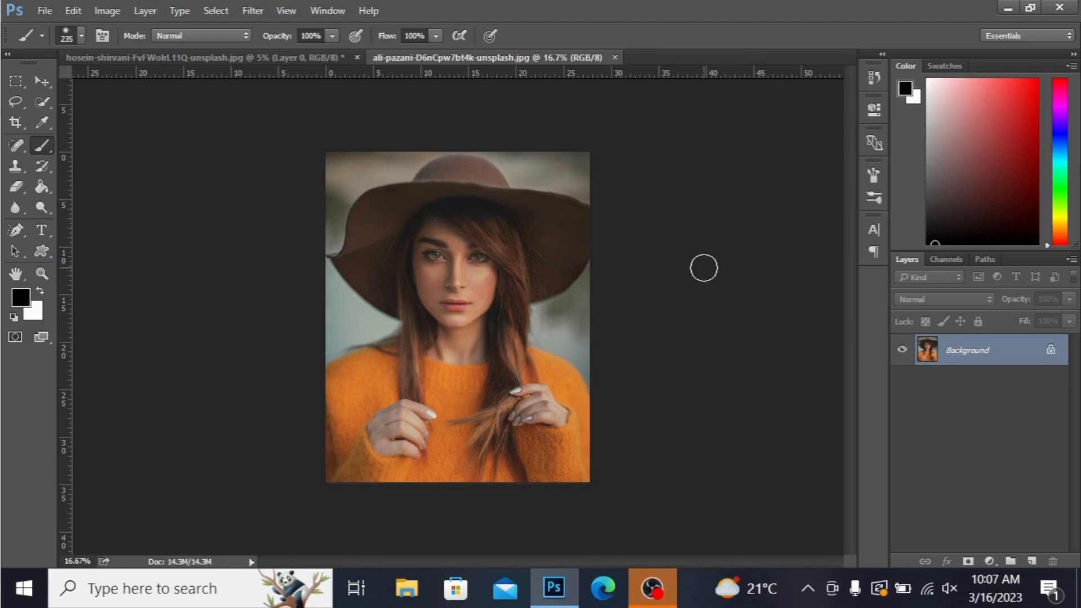
Step: Add a Brightness/Contrast adjustment layer above the Background and set its brightness to 150
{"action": "left_click", "coordinate": [988, 560]}
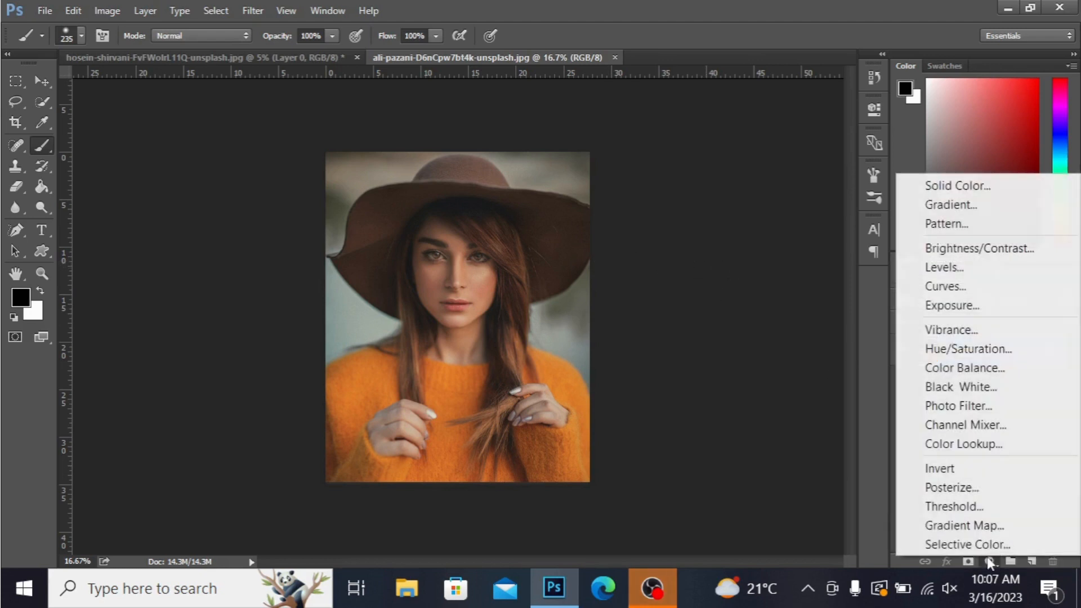
{"action": "left_click", "coordinate": [998, 250]}
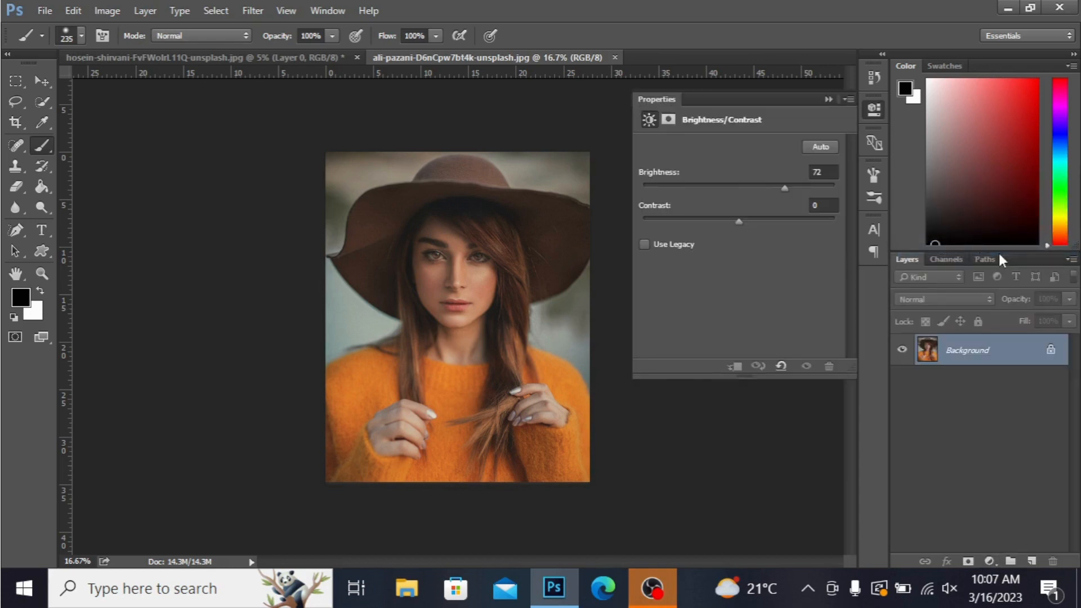
{"action": "left_click_drag", "start_coordinate": [738, 186], "coordinate": [838, 180]}
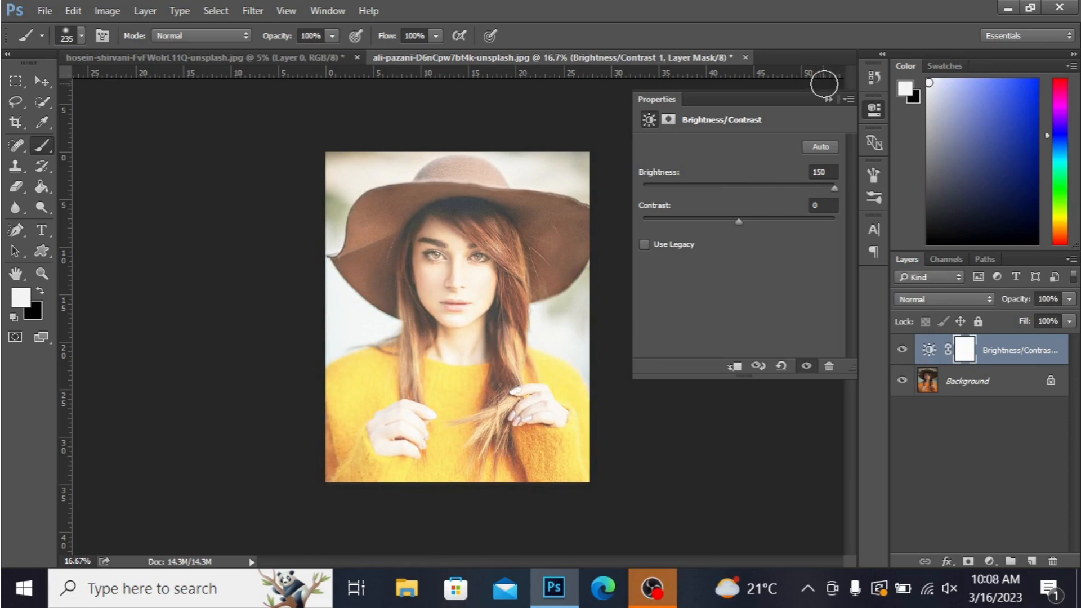
{"action": "left_click", "coordinate": [828, 99]}
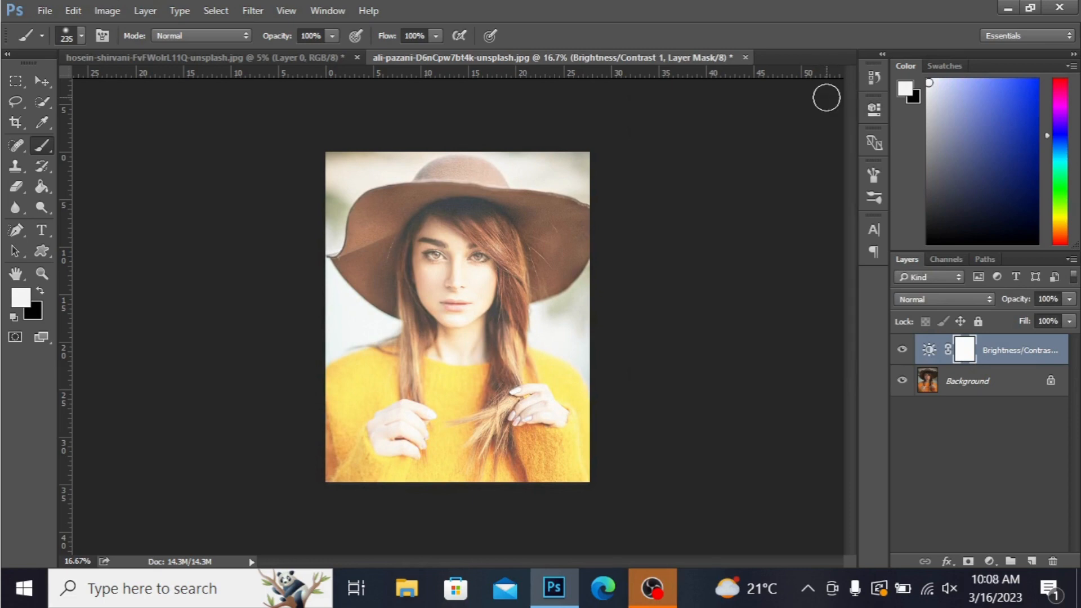
Step: Split the adjustment layer's Blend If underlying-layer shadow slider to 80 / 183, apply it, and compare the portrait with and without the adjustment
{"action": "right_click", "coordinate": [1005, 349]}
{"action": "left_click", "coordinate": [755, 85]}
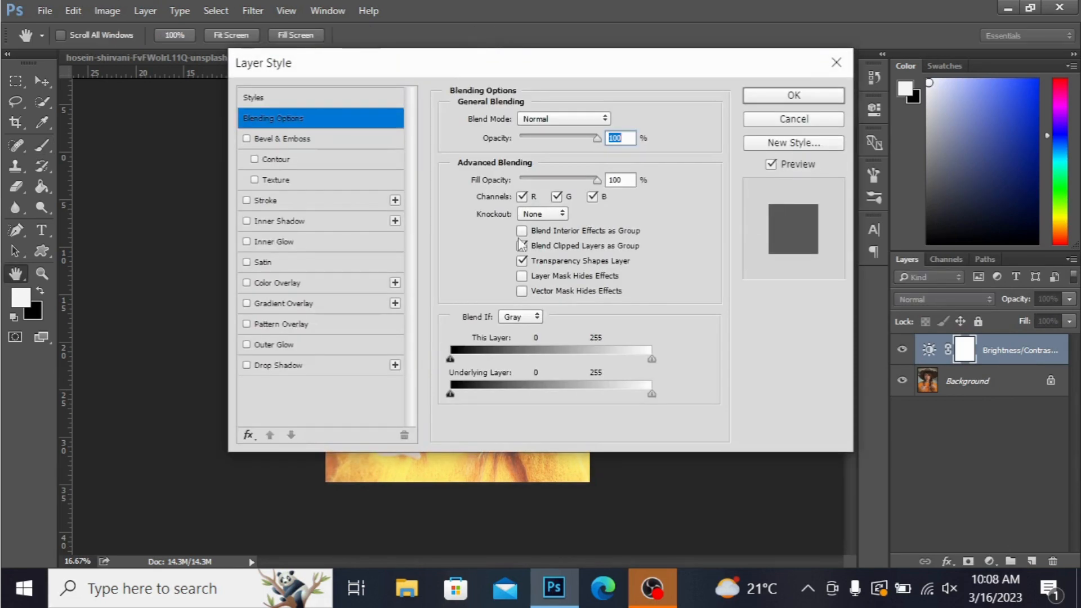
{"action": "left_click", "coordinate": [521, 245]}
{"action": "left_click_drag", "start_coordinate": [700, 67], "coordinate": [1016, 66]}
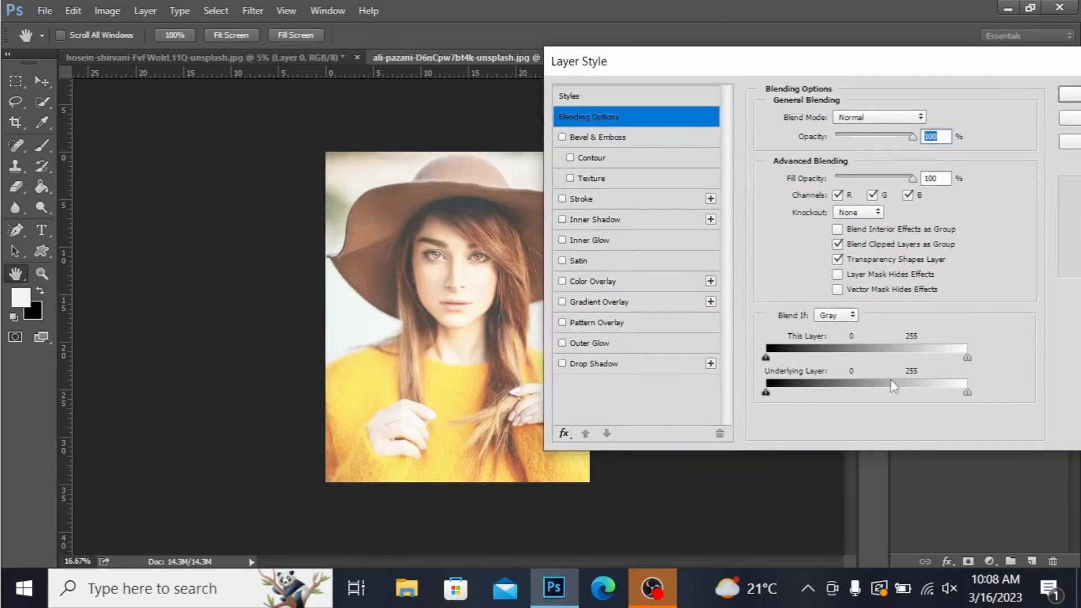
{"action": "left_click_drag", "start_coordinate": [766, 392], "coordinate": [912, 389]}
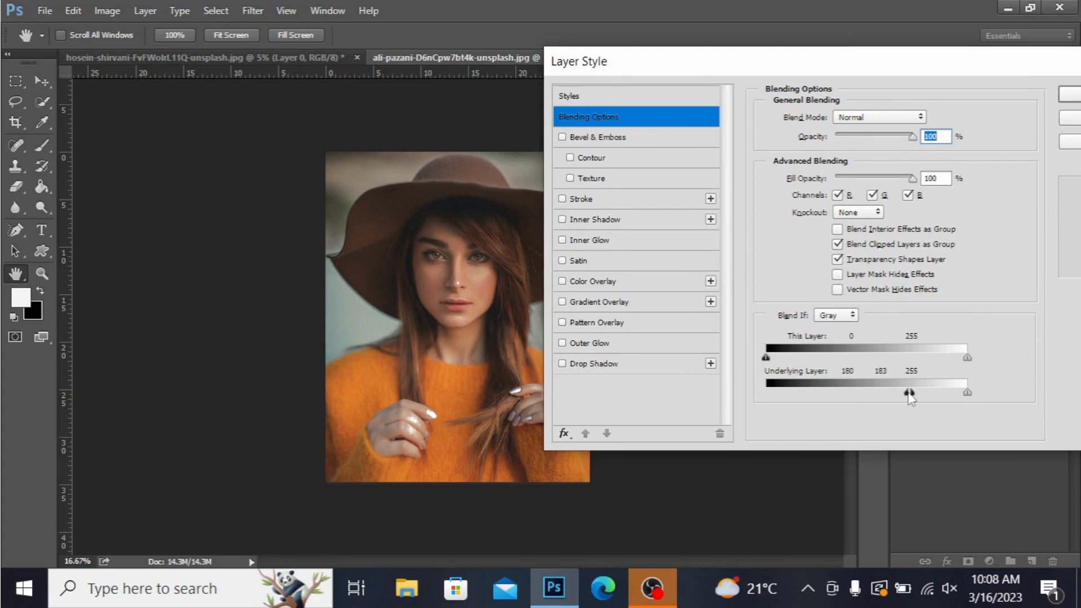
{"action": "left_click_drag", "start_coordinate": [909, 392], "coordinate": [831, 393]}
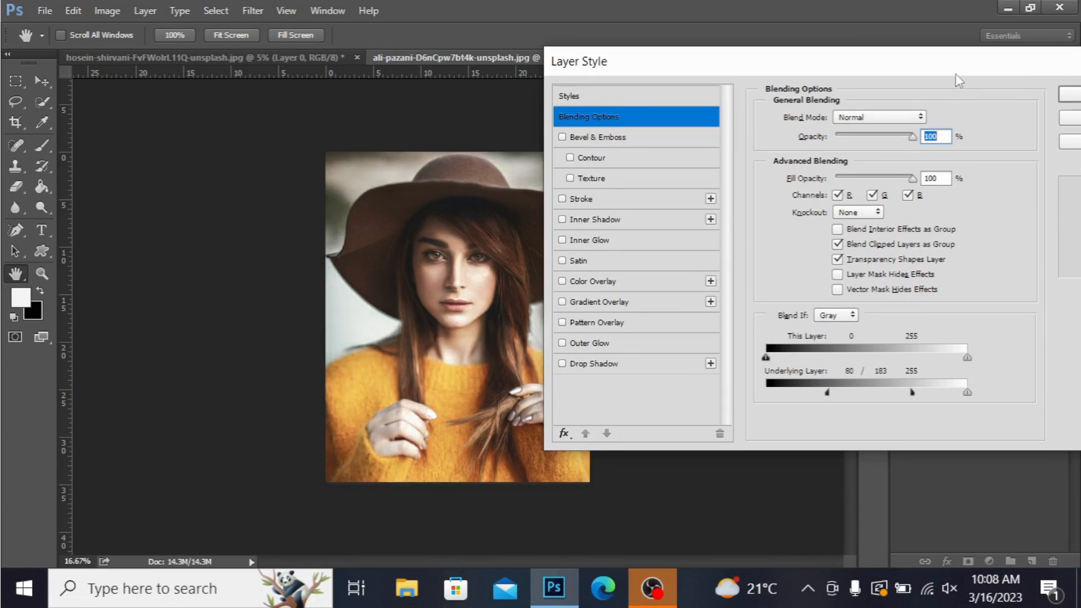
{"action": "left_click_drag", "start_coordinate": [955, 75], "coordinate": [774, 111]}
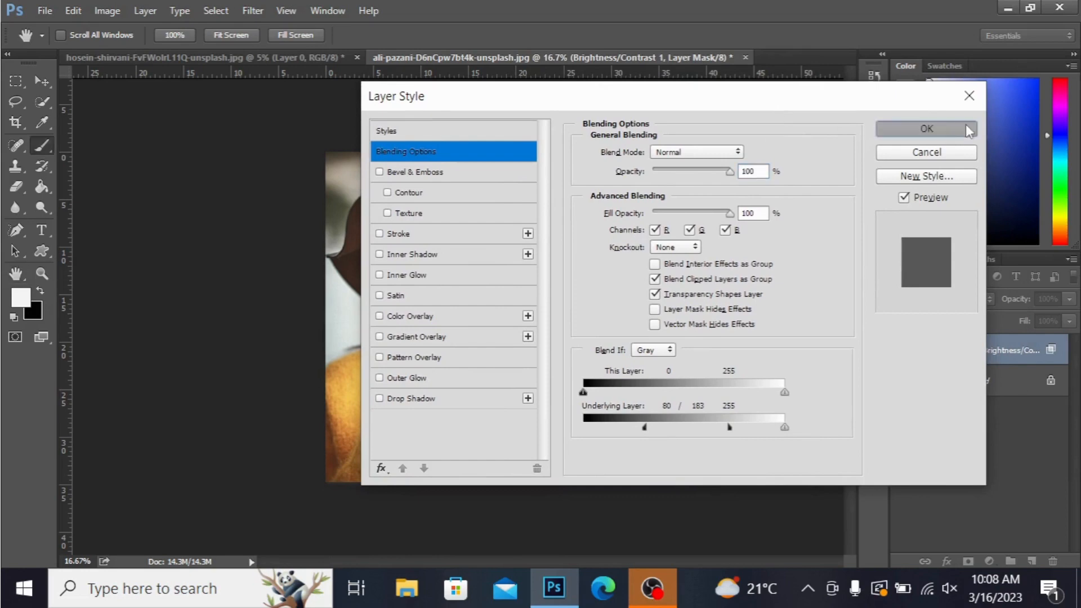
{"action": "left_click", "coordinate": [967, 131]}
{"action": "left_click", "coordinate": [901, 350]}
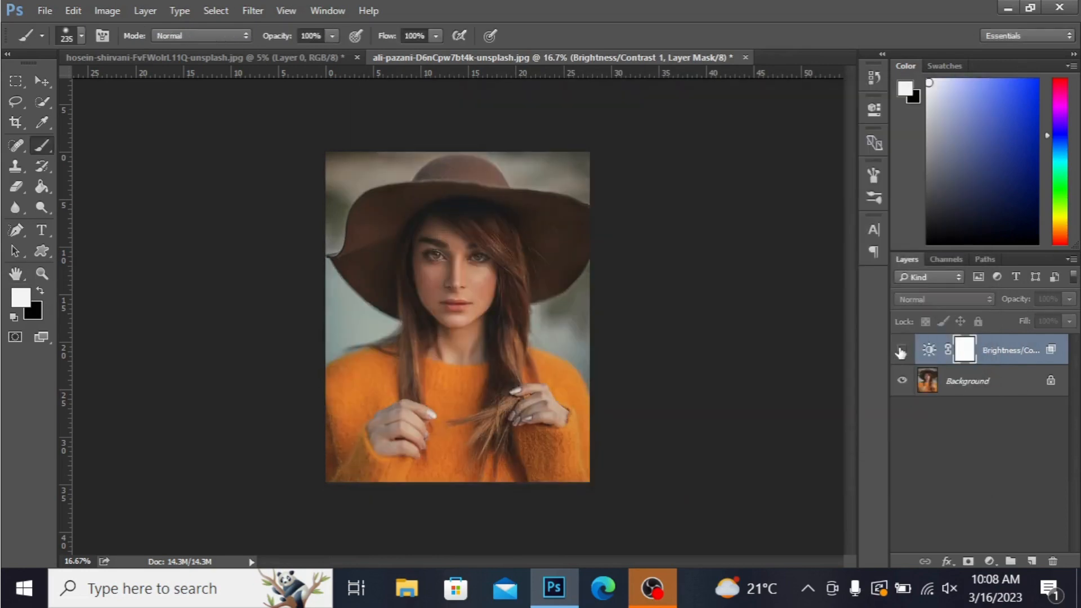
{"action": "left_click", "coordinate": [901, 350]}
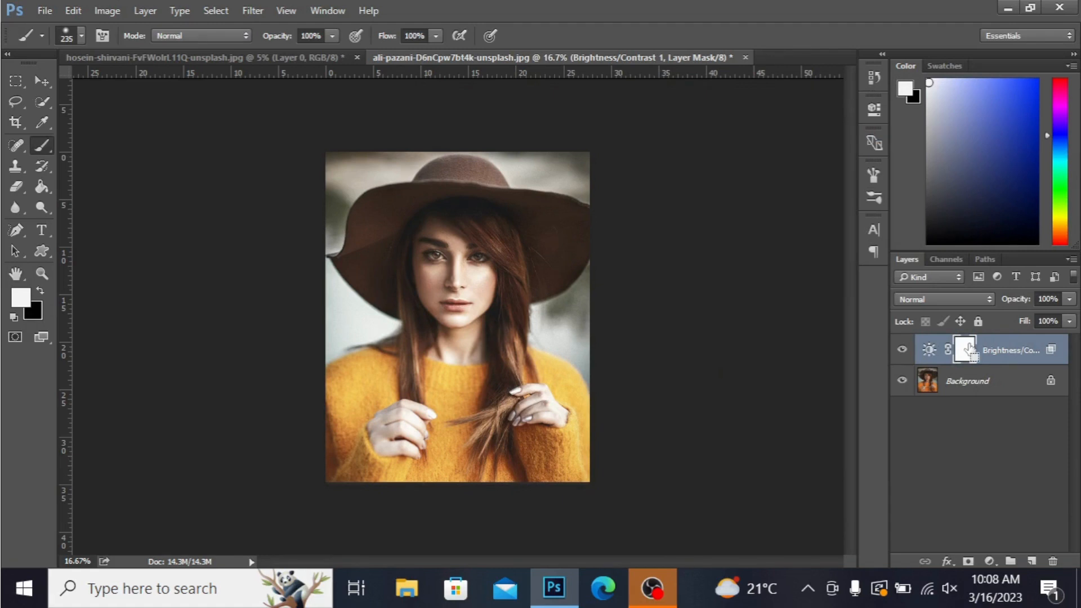
Step: Invert the adjustment's layer mask and brush white over the woman's face, neck and both hands, then compare before and after
{"action": "key", "text": "ctrl+i"}
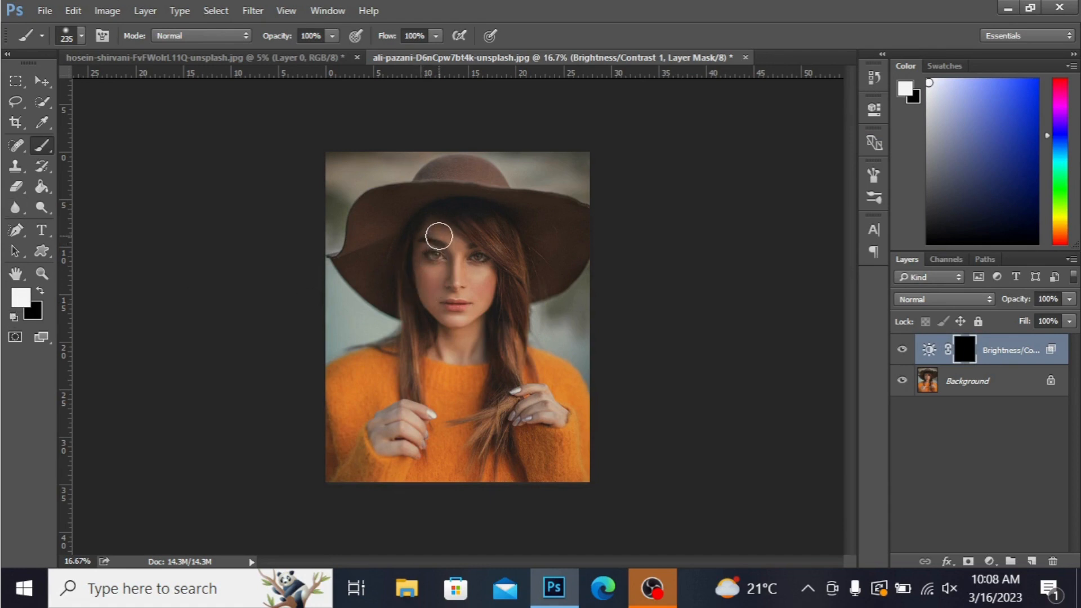
{"action": "mouse_move", "coordinate": [434, 261]}
{"action": "left_mouse_down"}
{"action": "mouse_move", "coordinate": [457, 285]}
{"action": "mouse_move", "coordinate": [430, 232]}
{"action": "mouse_move", "coordinate": [424, 272]}
{"action": "mouse_move", "coordinate": [446, 300]}
{"action": "mouse_move", "coordinate": [466, 306]}
{"action": "mouse_move", "coordinate": [475, 267]}
{"action": "mouse_move", "coordinate": [439, 253]}
{"action": "mouse_move", "coordinate": [484, 281]}
{"action": "mouse_move", "coordinate": [470, 307]}
{"action": "mouse_move", "coordinate": [451, 311]}
{"action": "mouse_move", "coordinate": [429, 284]}
{"action": "mouse_move", "coordinate": [429, 242]}
{"action": "mouse_move", "coordinate": [450, 322]}
{"action": "mouse_move", "coordinate": [476, 350]}
{"action": "mouse_move", "coordinate": [437, 349]}
{"action": "mouse_move", "coordinate": [473, 324]}
{"action": "left_mouse_up"}
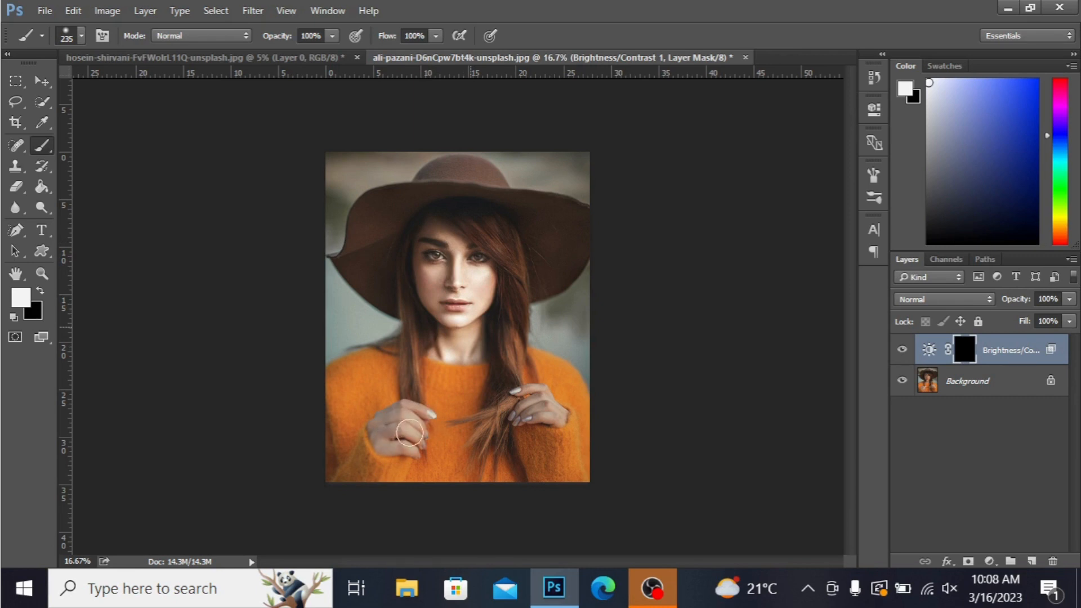
{"action": "mouse_move", "coordinate": [408, 430]}
{"action": "left_mouse_down"}
{"action": "mouse_move", "coordinate": [387, 430]}
{"action": "mouse_move", "coordinate": [405, 446]}
{"action": "mouse_move", "coordinate": [416, 426]}
{"action": "mouse_move", "coordinate": [411, 453]}
{"action": "mouse_move", "coordinate": [381, 445]}
{"action": "left_mouse_up"}
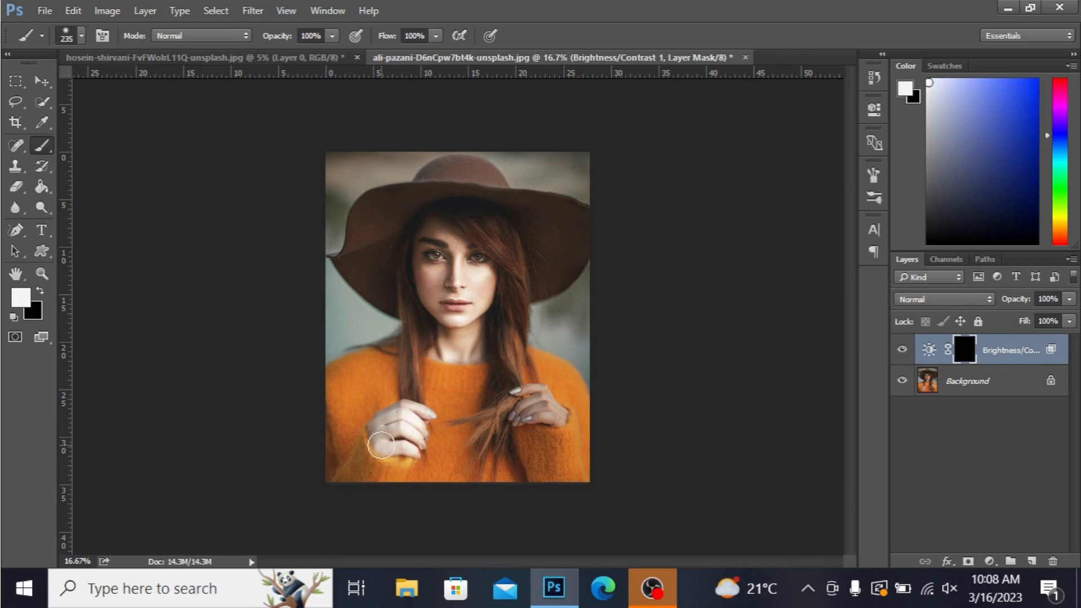
{"action": "mouse_move", "coordinate": [549, 404]}
{"action": "left_mouse_down"}
{"action": "mouse_move", "coordinate": [529, 409]}
{"action": "mouse_move", "coordinate": [536, 391]}
{"action": "mouse_move", "coordinate": [522, 404]}
{"action": "mouse_move", "coordinate": [554, 417]}
{"action": "mouse_move", "coordinate": [528, 416]}
{"action": "left_mouse_up"}
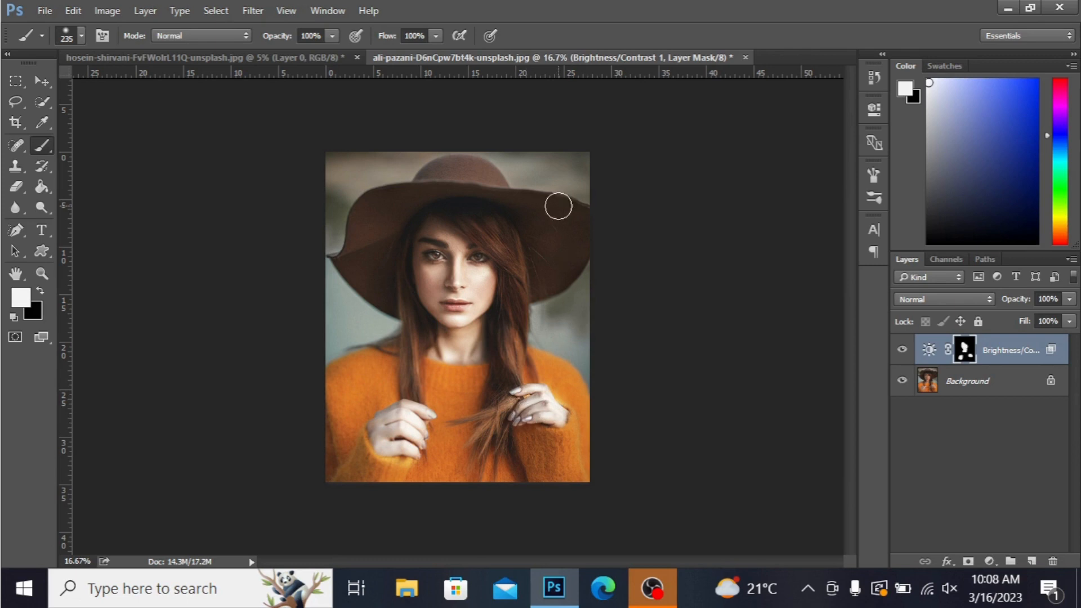
{"action": "left_click", "coordinate": [902, 350]}
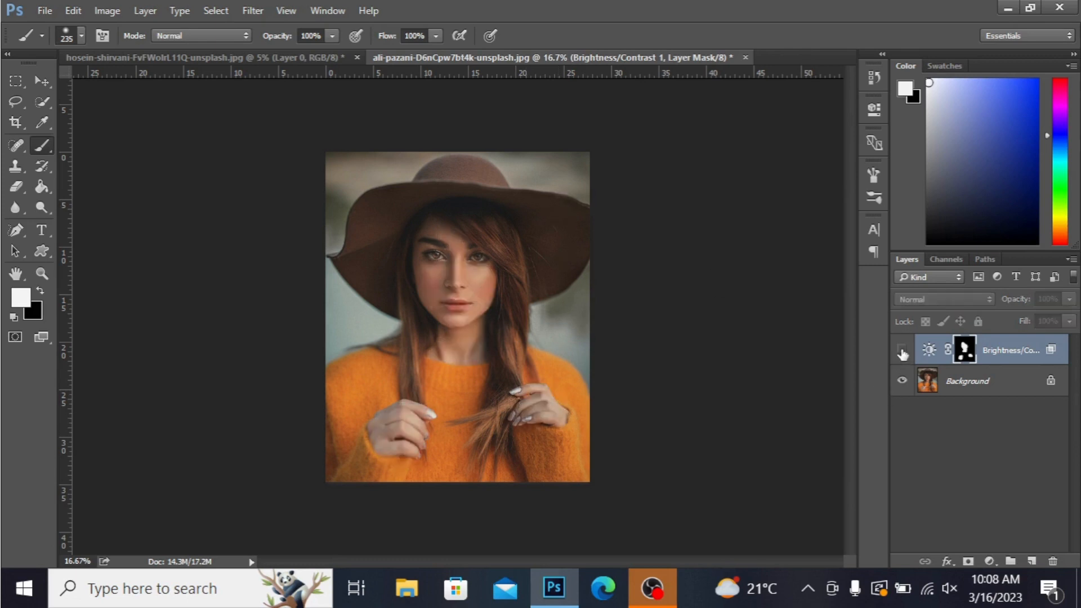
{"action": "left_click", "coordinate": [901, 350]}
{"action": "left_click", "coordinate": [902, 350]}
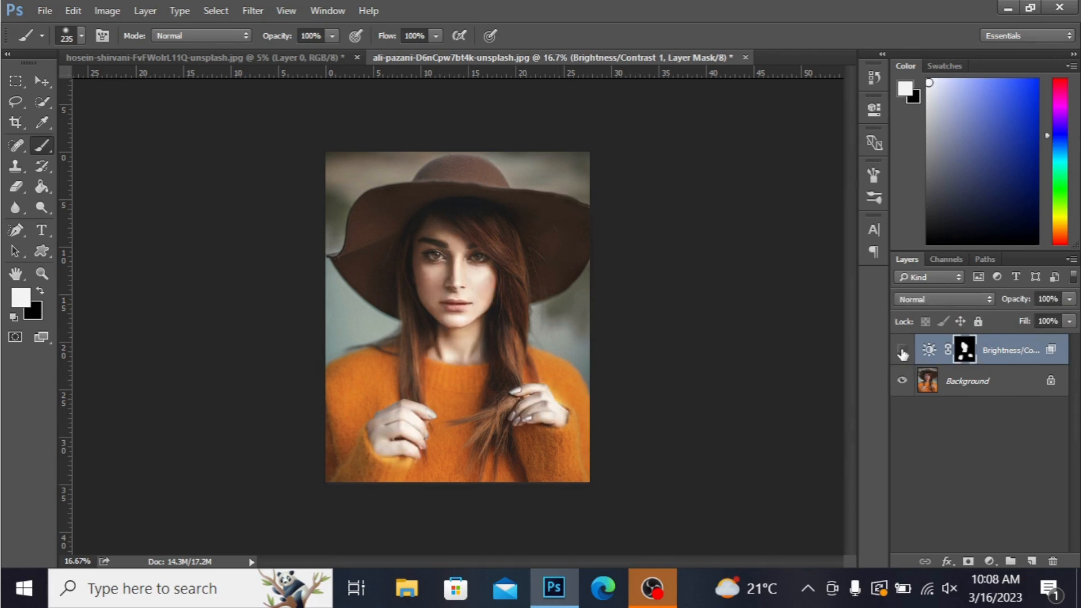
{"action": "left_click", "coordinate": [902, 350]}
Step: Reduce the Brightness/Contrast layer's opacity to 61% and compare the portrait with and without it
{"action": "left_click", "coordinate": [1067, 300]}
{"action": "left_click", "coordinate": [1035, 319]}
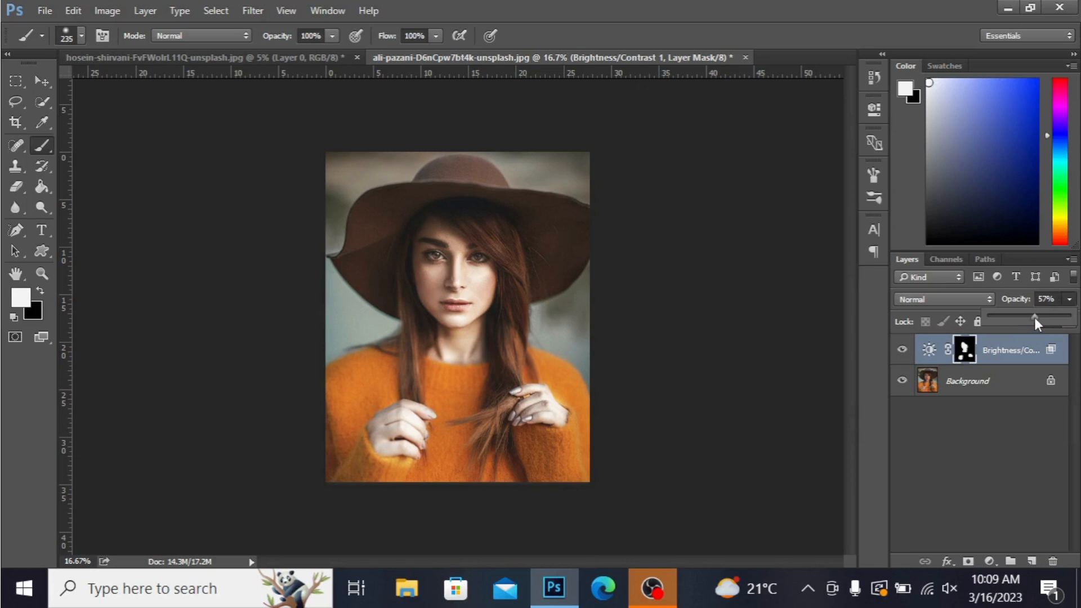
{"action": "mouse_move", "coordinate": [1035, 318]}
{"action": "left_mouse_down"}
{"action": "mouse_move", "coordinate": [1022, 319]}
{"action": "mouse_move", "coordinate": [1061, 320]}
{"action": "mouse_move", "coordinate": [1038, 319]}
{"action": "left_mouse_up"}
{"action": "left_click", "coordinate": [901, 349]}
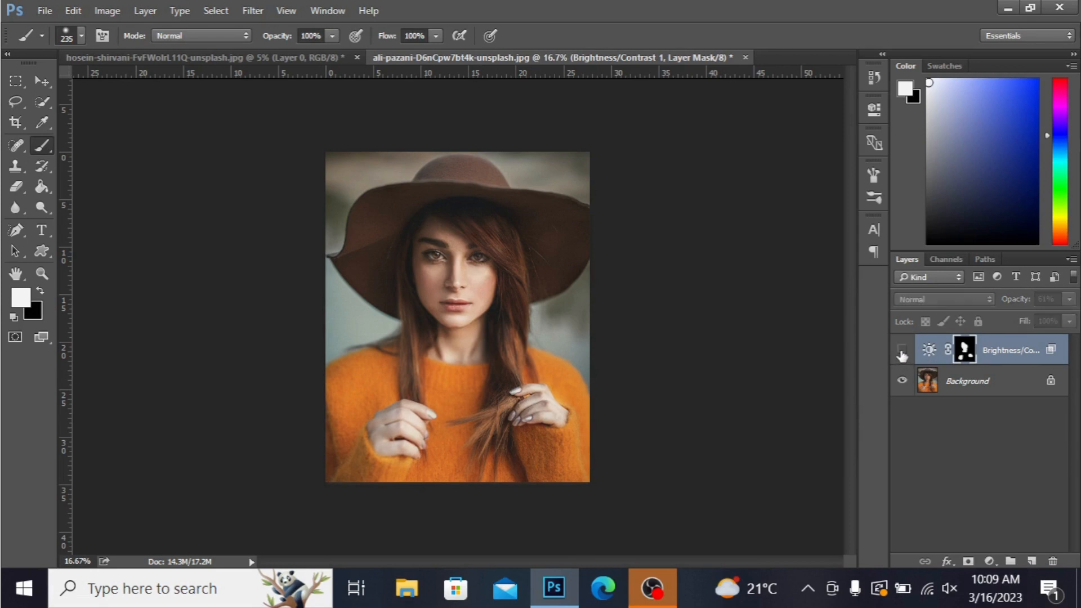
{"action": "left_click", "coordinate": [901, 350]}
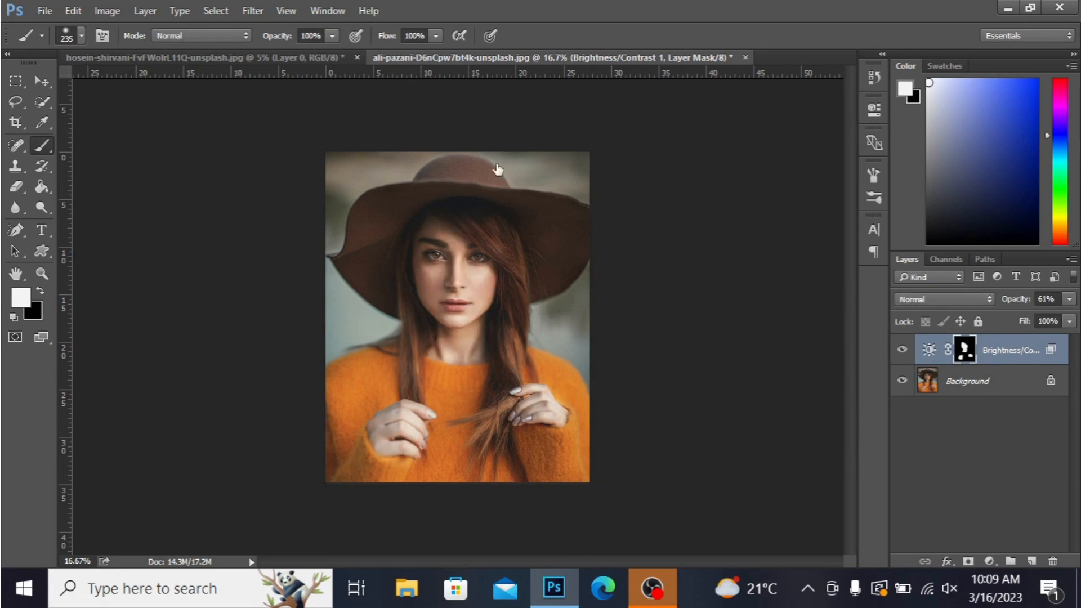
Step: Switch to the other open portrait and add a Brightness/Contrast adjustment layer with brightness 84
{"action": "left_click", "coordinate": [276, 58]}
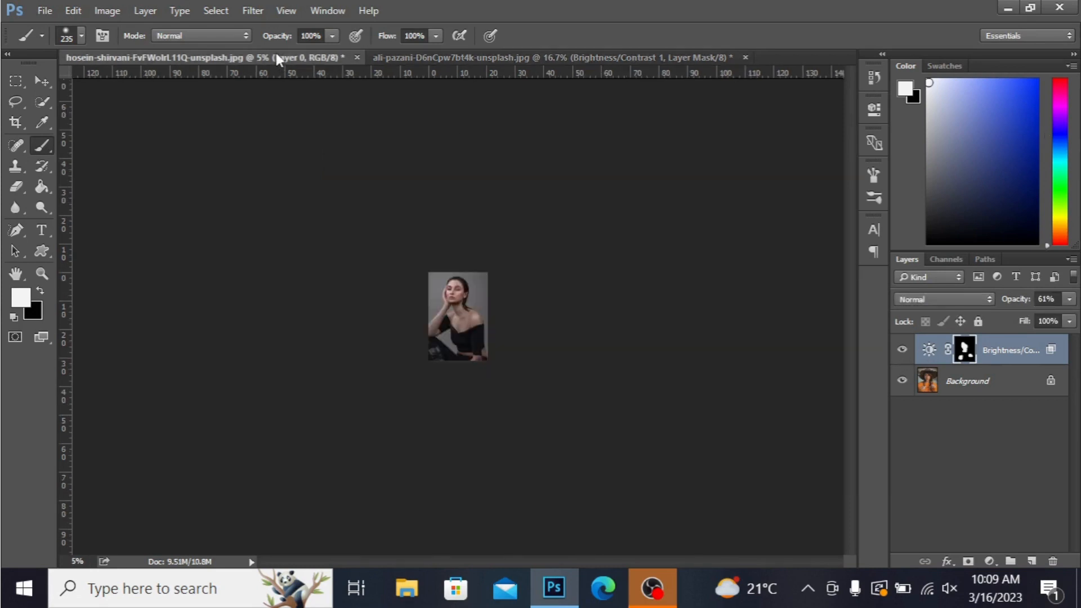
{"action": "key", "text": "x"}
{"action": "key", "text": "ctrl+plus"}
{"action": "key", "text": "ctrl+plus"}
{"action": "key", "text": "ctrl+plus"}
{"action": "key", "text": "ctrl+plus"}
{"action": "key", "text": "ctrl+plus"}
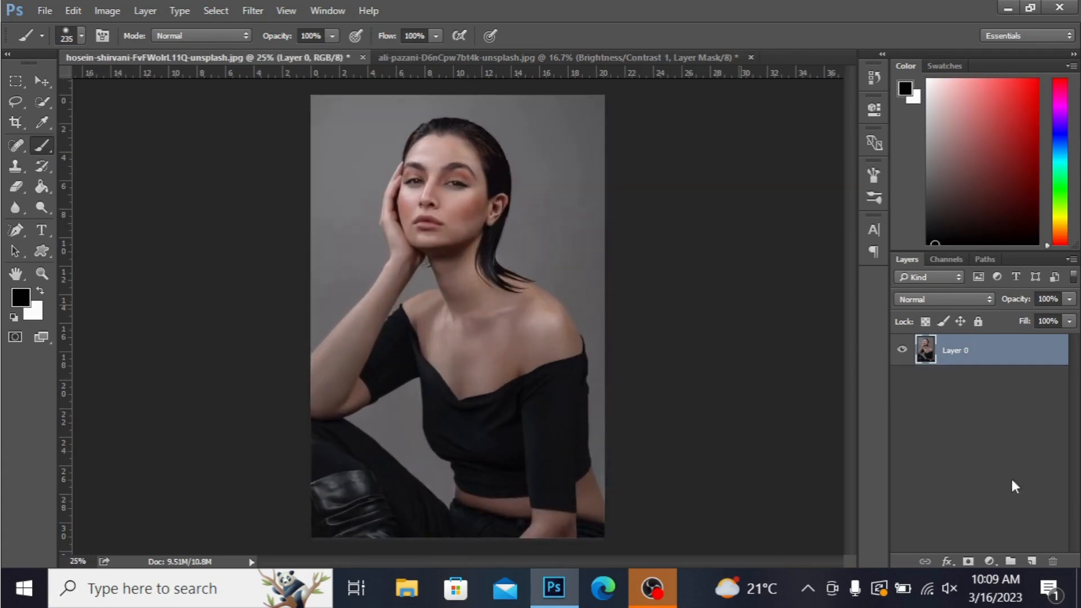
{"action": "left_click", "coordinate": [989, 561]}
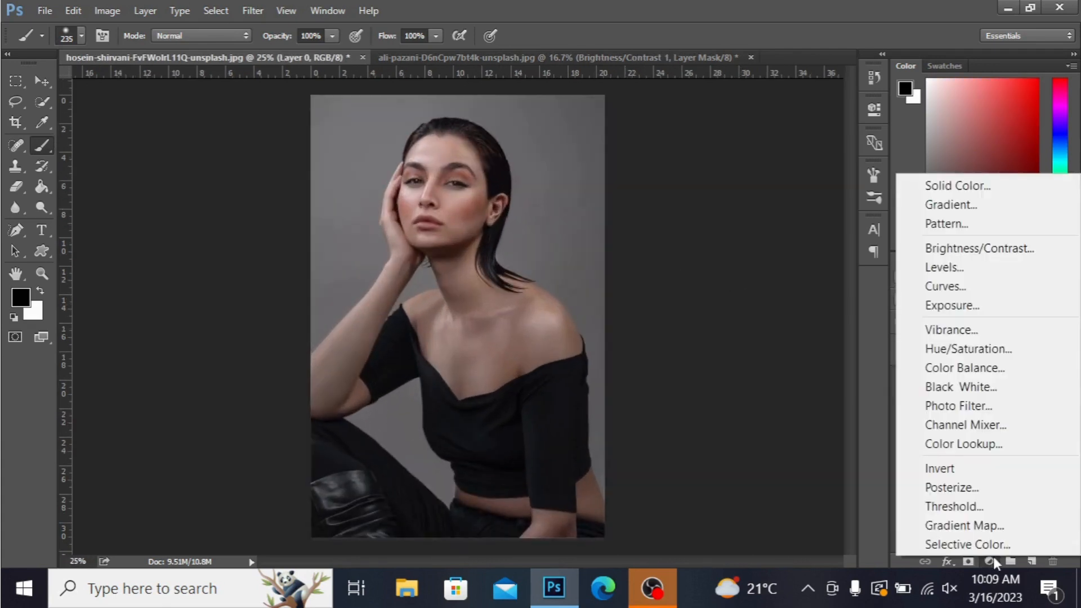
{"action": "left_click", "coordinate": [993, 251]}
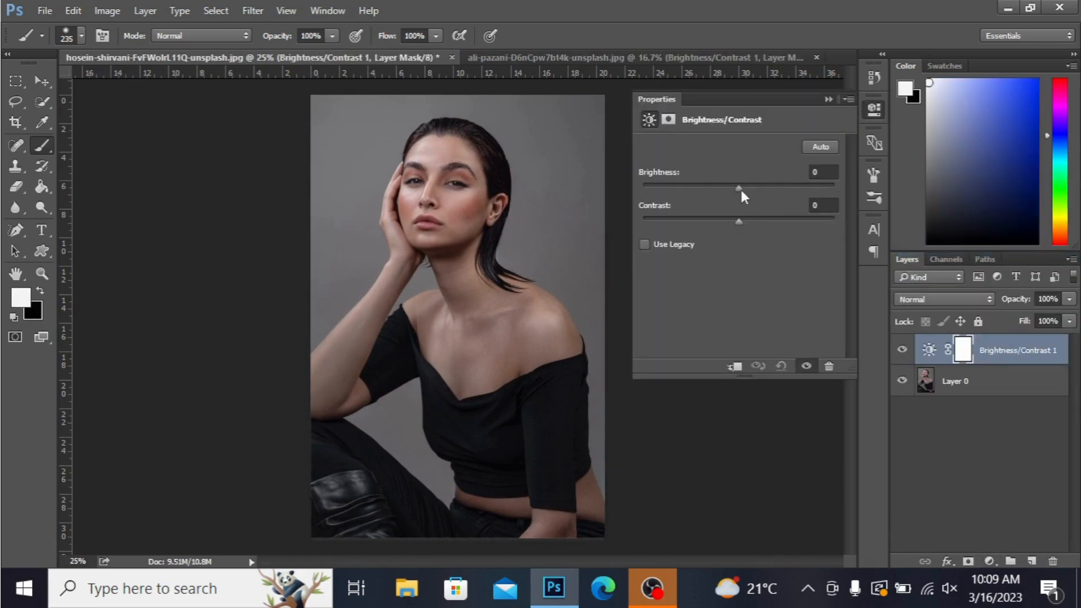
{"action": "left_click_drag", "start_coordinate": [738, 187], "coordinate": [792, 187]}
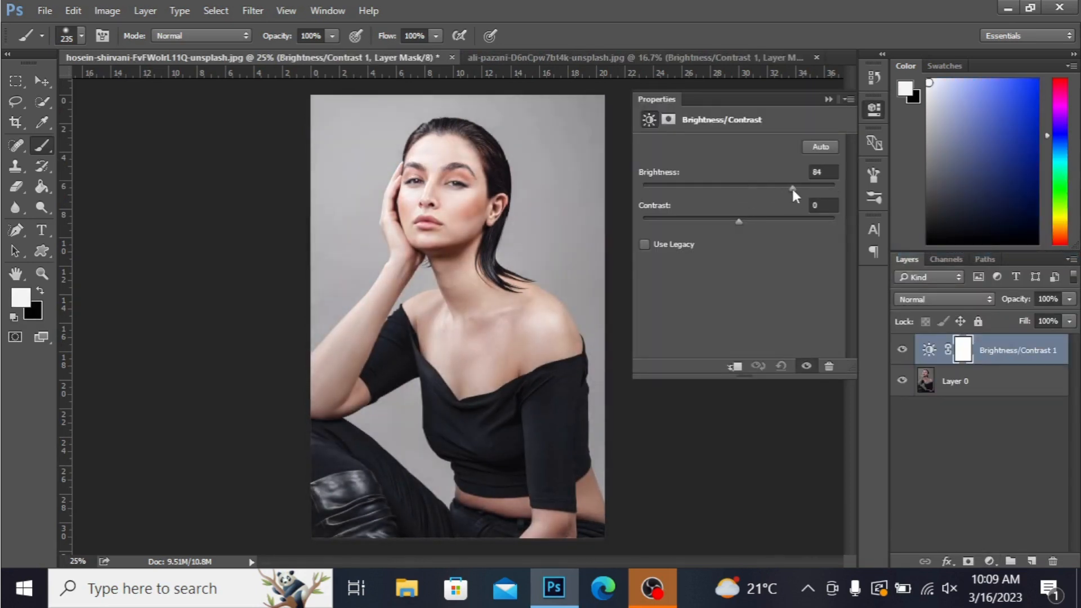
{"action": "left_click", "coordinate": [828, 99]}
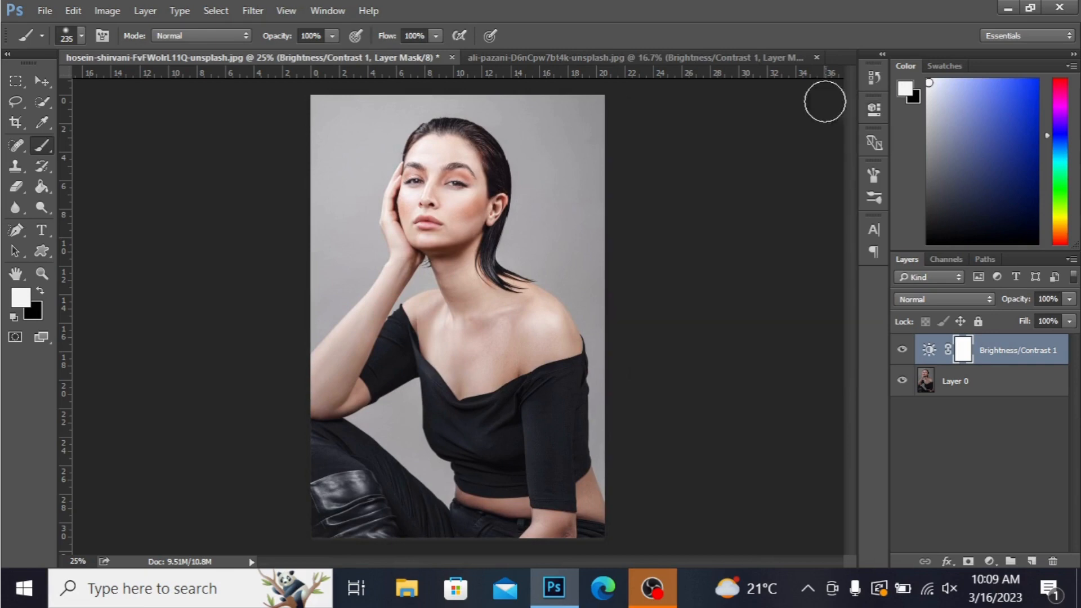
Step: Split the new adjustment layer's Blend If underlying-layer shadow slider to 101 / 184 and apply the blending options
{"action": "right_click", "coordinate": [990, 349]}
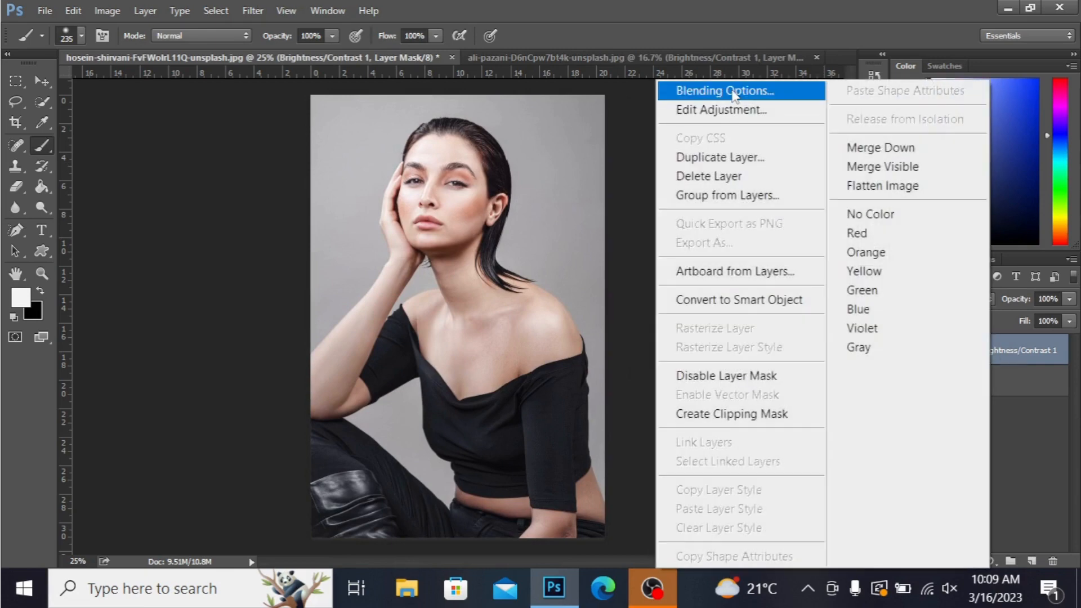
{"action": "left_click", "coordinate": [731, 88]}
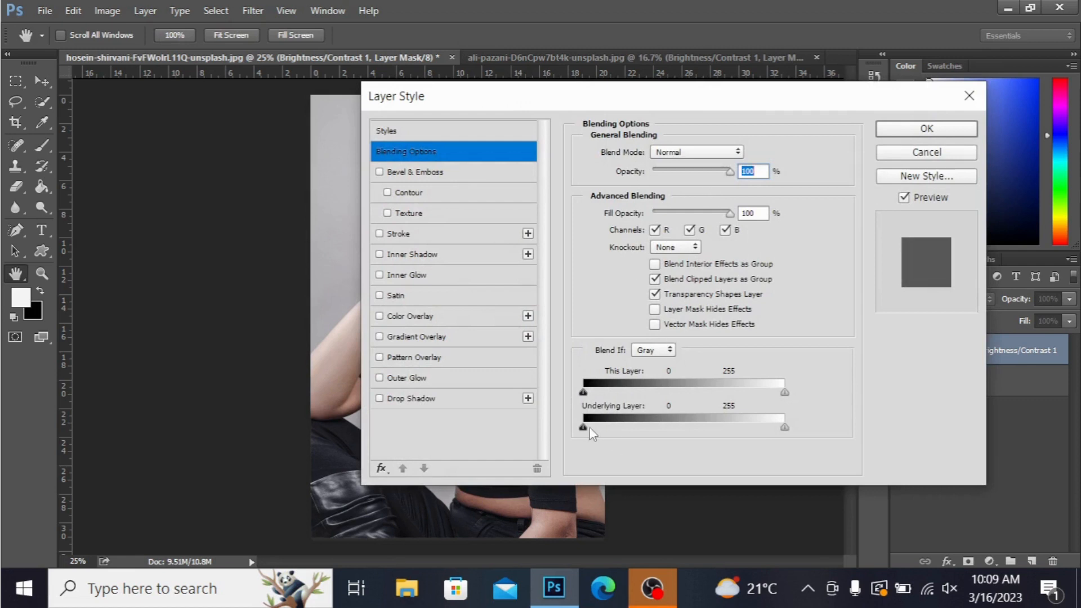
{"action": "left_click_drag", "start_coordinate": [586, 428], "coordinate": [656, 427]}
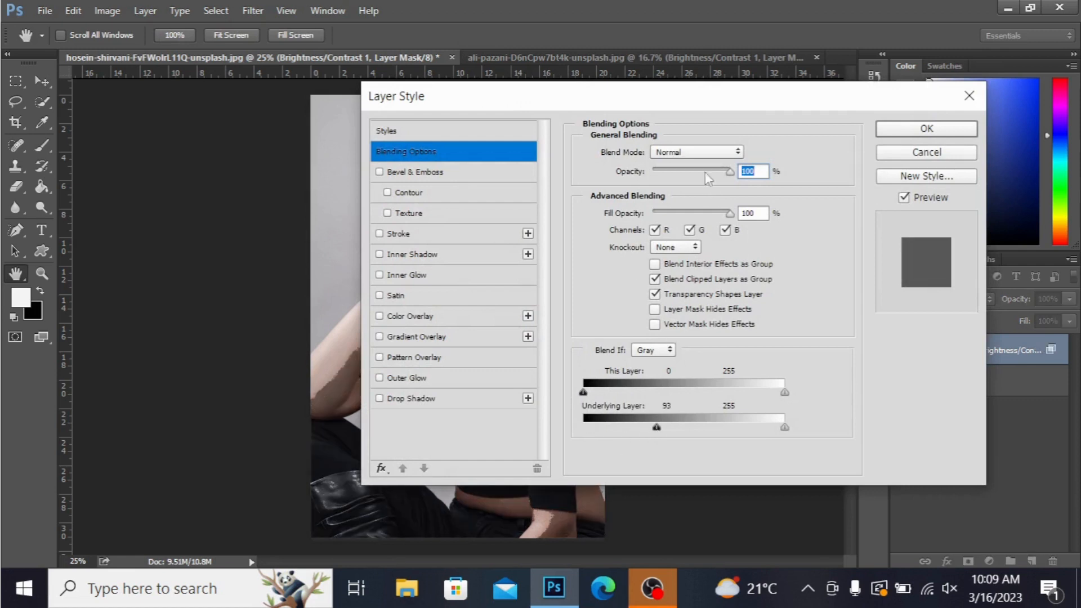
{"action": "left_click_drag", "start_coordinate": [726, 96], "coordinate": [920, 37]}
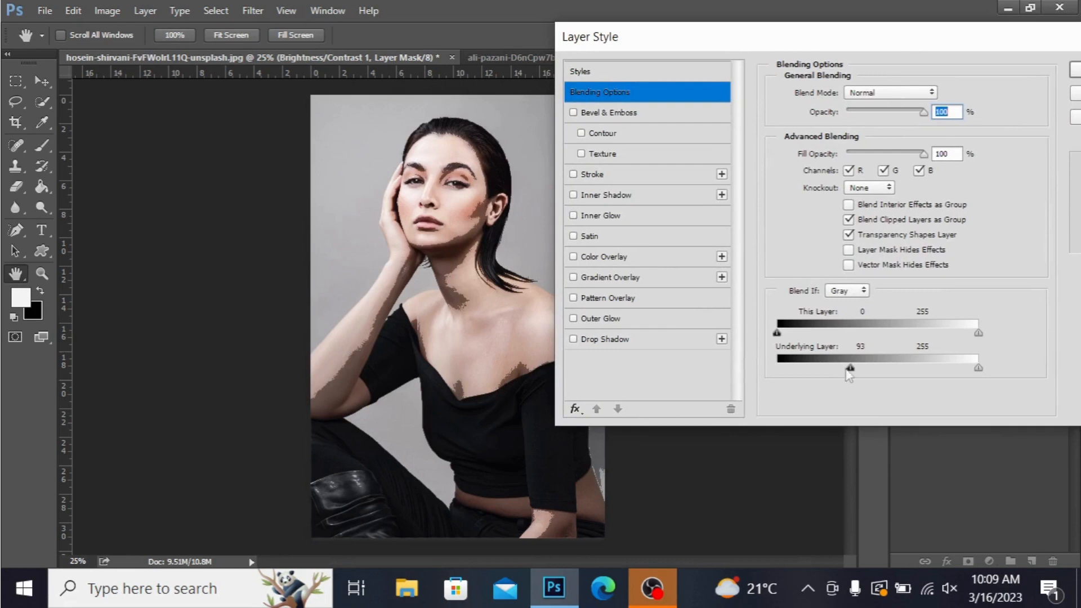
{"action": "mouse_move", "coordinate": [850, 369]}
{"action": "left_mouse_down"}
{"action": "mouse_move", "coordinate": [923, 369]}
{"action": "mouse_move", "coordinate": [855, 369]}
{"action": "left_mouse_up"}
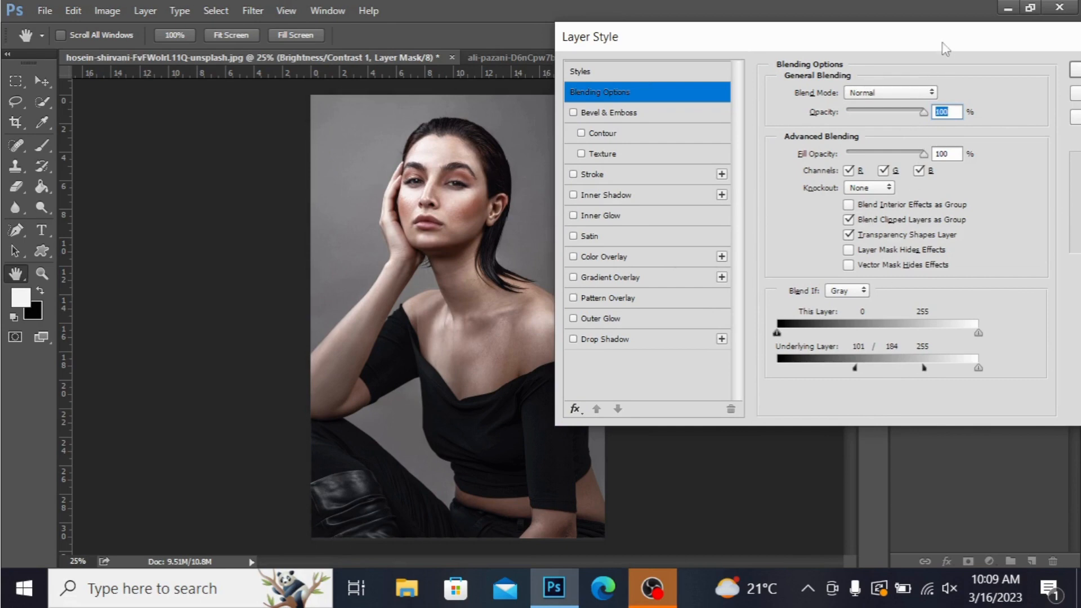
{"action": "left_click_drag", "start_coordinate": [941, 44], "coordinate": [810, 79]}
{"action": "left_click", "coordinate": [982, 102]}
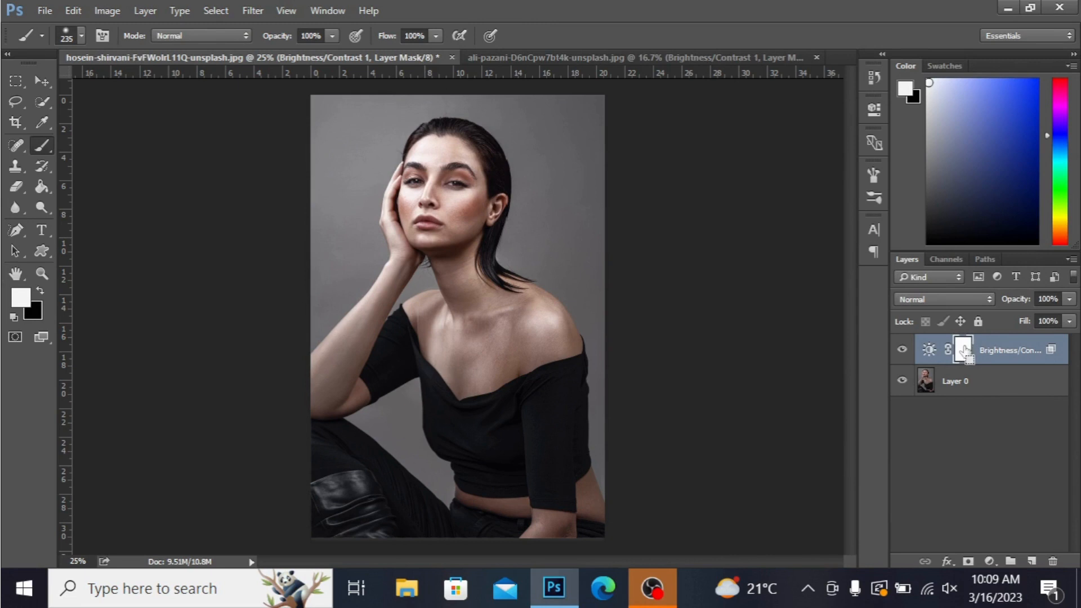
Step: Invert the Brightness/Contrast layer's mask and brush white over the woman's face, neck, chest and raised hand
{"action": "key", "text": "ctrl+i"}
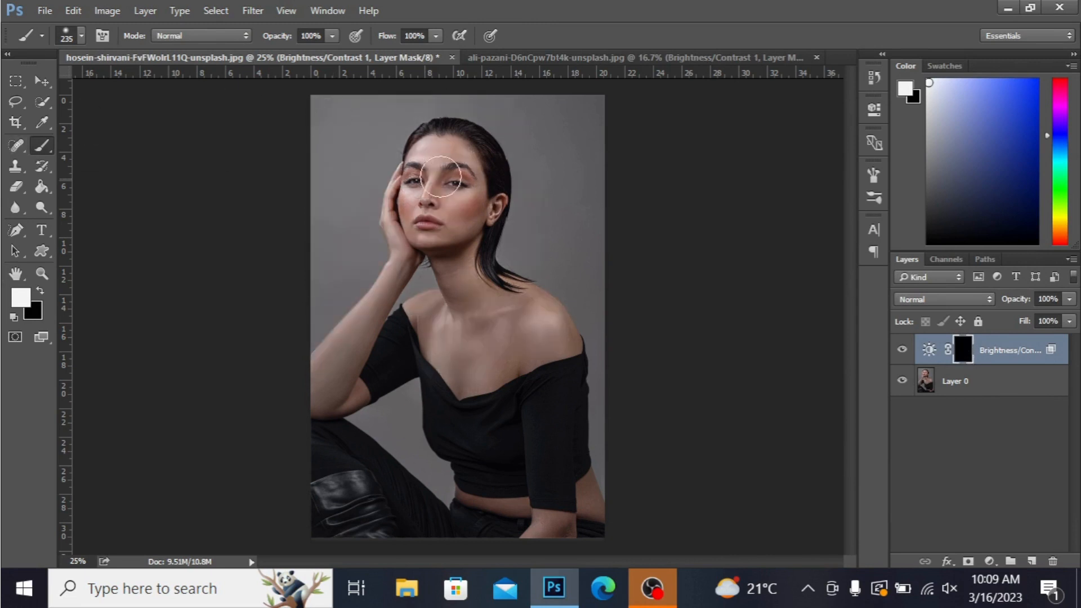
{"action": "mouse_move", "coordinate": [449, 158]}
{"action": "left_mouse_down"}
{"action": "mouse_move", "coordinate": [432, 173]}
{"action": "mouse_move", "coordinate": [432, 199]}
{"action": "mouse_move", "coordinate": [457, 205]}
{"action": "mouse_move", "coordinate": [457, 170]}
{"action": "mouse_move", "coordinate": [432, 158]}
{"action": "mouse_move", "coordinate": [416, 210]}
{"action": "mouse_move", "coordinate": [432, 230]}
{"action": "mouse_move", "coordinate": [454, 229]}
{"action": "mouse_move", "coordinate": [458, 186]}
{"action": "mouse_move", "coordinate": [438, 223]}
{"action": "mouse_move", "coordinate": [472, 308]}
{"action": "mouse_move", "coordinate": [449, 274]}
{"action": "mouse_move", "coordinate": [489, 325]}
{"action": "mouse_move", "coordinate": [458, 340]}
{"action": "mouse_move", "coordinate": [429, 330]}
{"action": "mouse_move", "coordinate": [498, 344]}
{"action": "mouse_move", "coordinate": [519, 301]}
{"action": "mouse_move", "coordinate": [491, 294]}
{"action": "mouse_move", "coordinate": [539, 341]}
{"action": "mouse_move", "coordinate": [467, 376]}
{"action": "mouse_move", "coordinate": [524, 343]}
{"action": "mouse_move", "coordinate": [526, 323]}
{"action": "mouse_move", "coordinate": [492, 306]}
{"action": "mouse_move", "coordinate": [456, 260]}
{"action": "mouse_move", "coordinate": [464, 199]}
{"action": "mouse_move", "coordinate": [458, 177]}
{"action": "mouse_move", "coordinate": [436, 171]}
{"action": "left_mouse_up"}
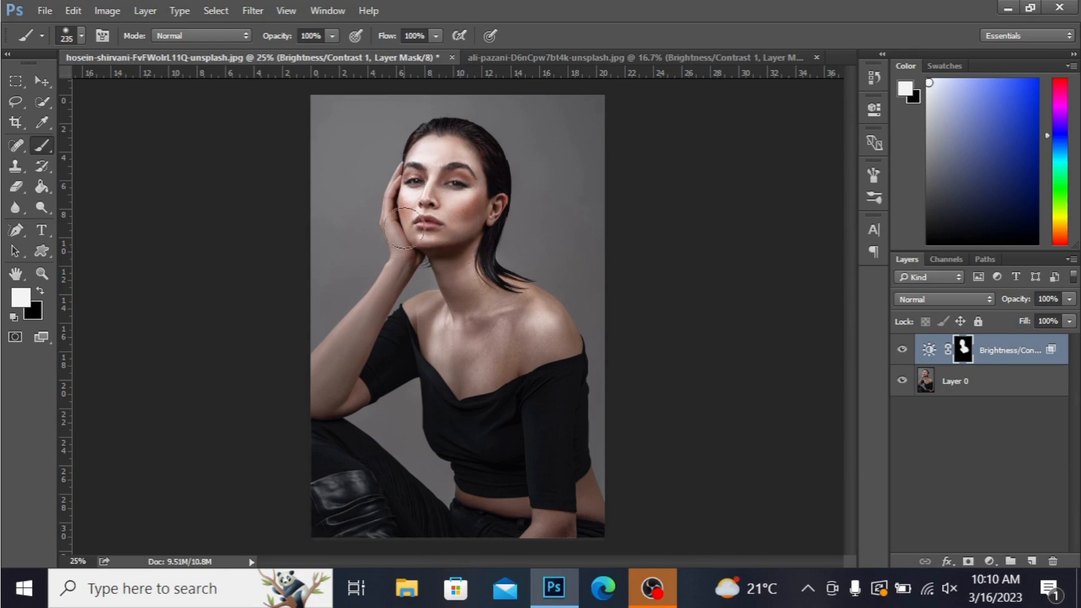
{"action": "mouse_move", "coordinate": [403, 228]}
{"action": "left_mouse_down"}
{"action": "mouse_move", "coordinate": [406, 251]}
{"action": "mouse_move", "coordinate": [380, 300]}
{"action": "left_mouse_up"}
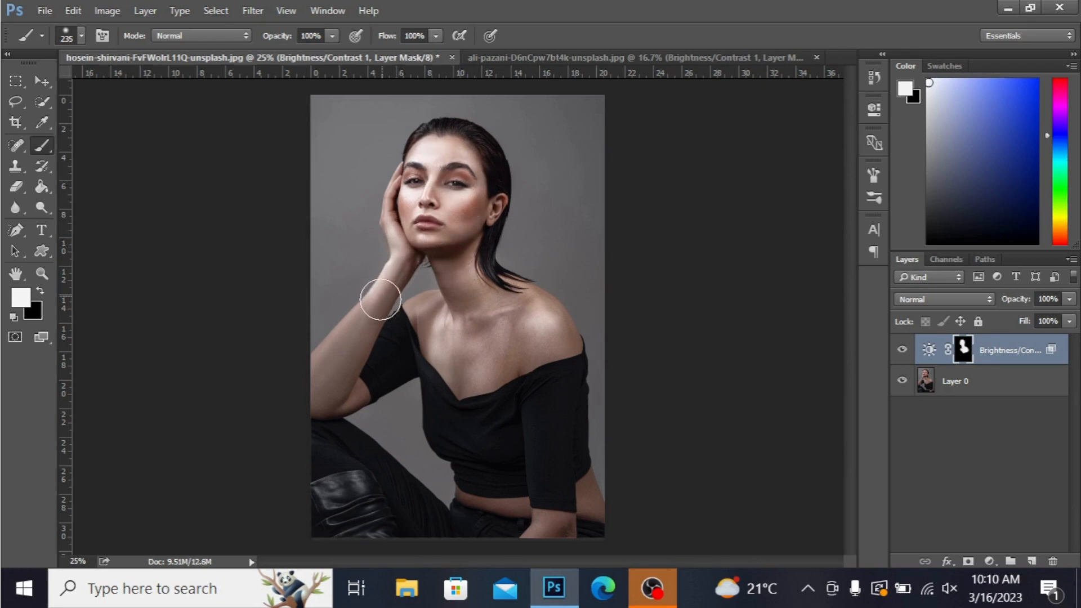
Step: Paint the mask white over the arms and bare waist with a 94 px brush, then compare the portrait with and without the adjustment
{"action": "left_click", "coordinate": [80, 37]}
{"action": "left_click", "coordinate": [135, 85]}
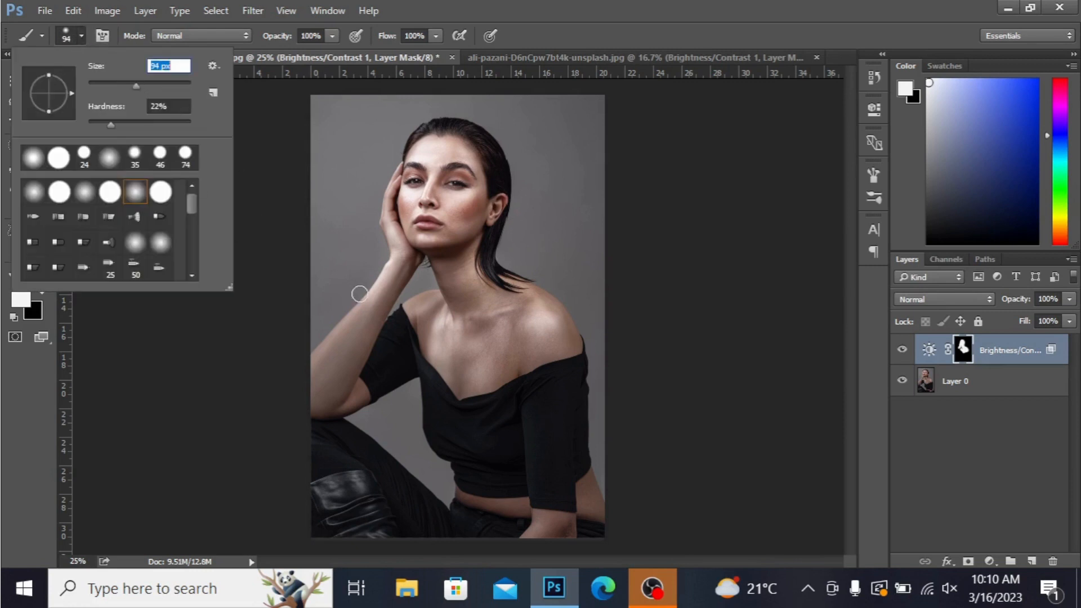
{"action": "left_click", "coordinate": [378, 297]}
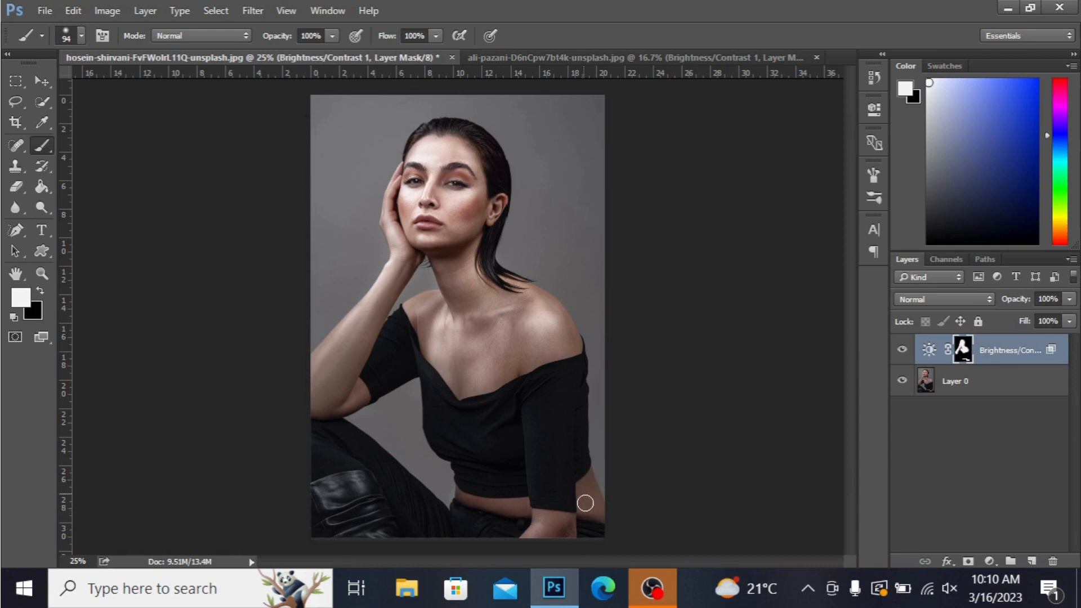
{"action": "left_click", "coordinate": [902, 350]}
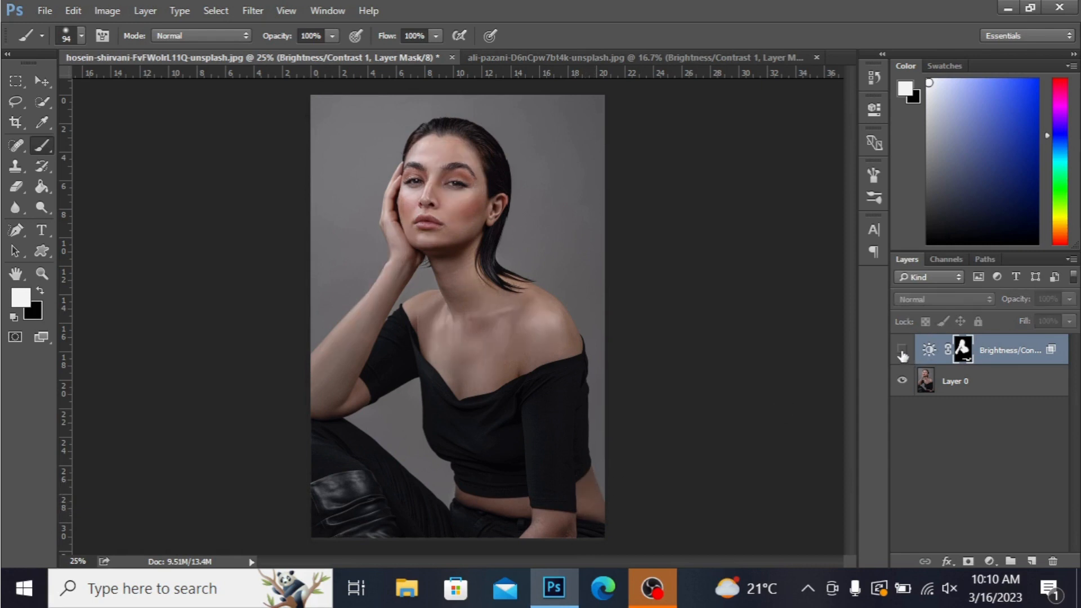
{"action": "left_click", "coordinate": [902, 350]}
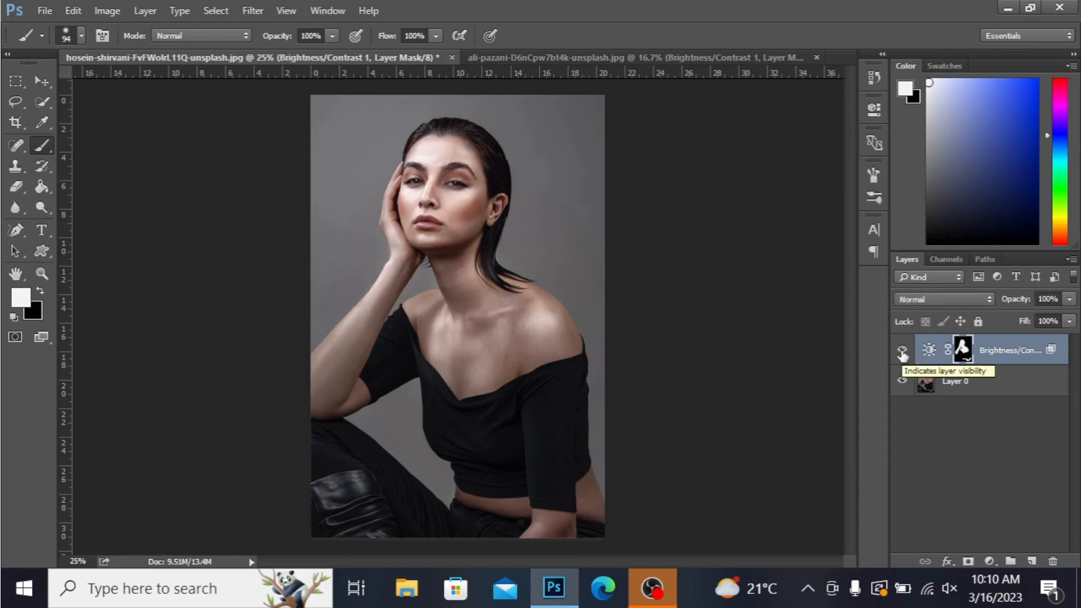
Step: Lower the Brightness/Contrast layer's opacity to 42% and compare the portrait before and after
{"action": "left_click", "coordinate": [1069, 300]}
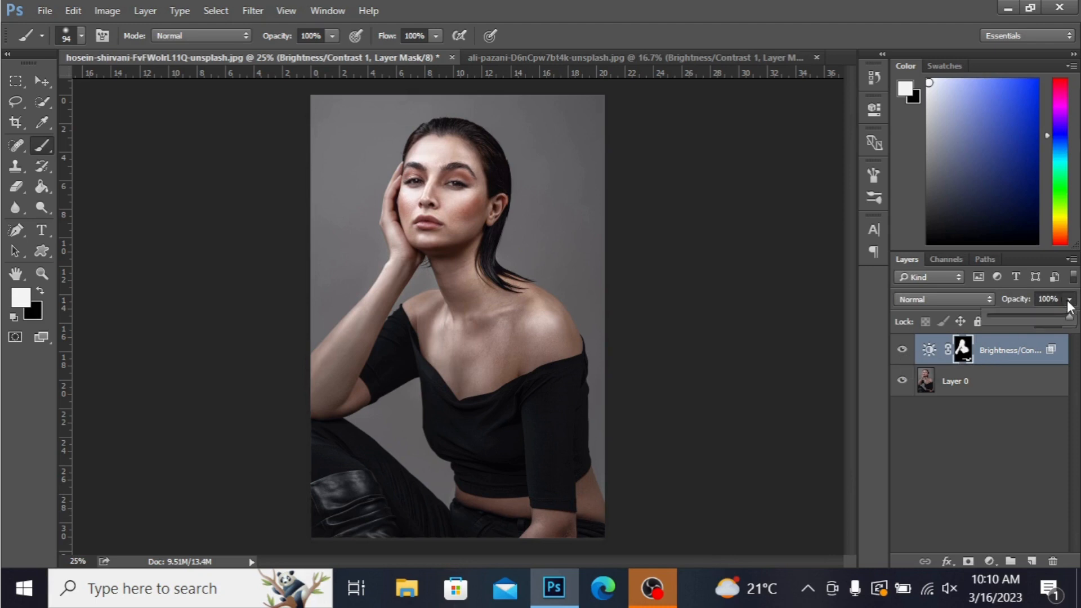
{"action": "left_click", "coordinate": [1038, 313]}
{"action": "left_click_drag", "start_coordinate": [1031, 313], "coordinate": [1023, 313]}
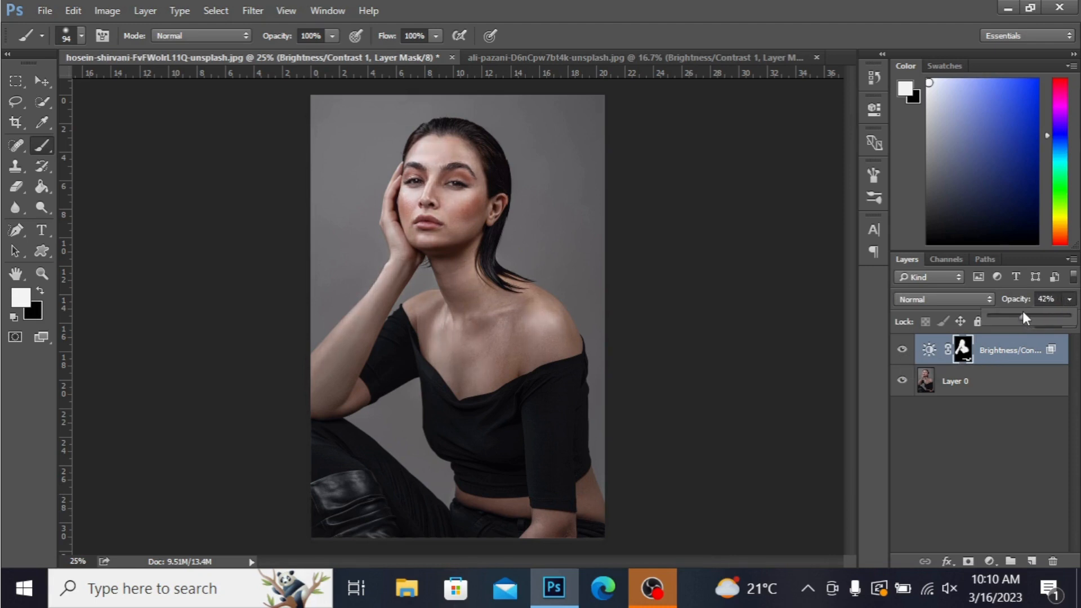
{"action": "left_click", "coordinate": [902, 349]}
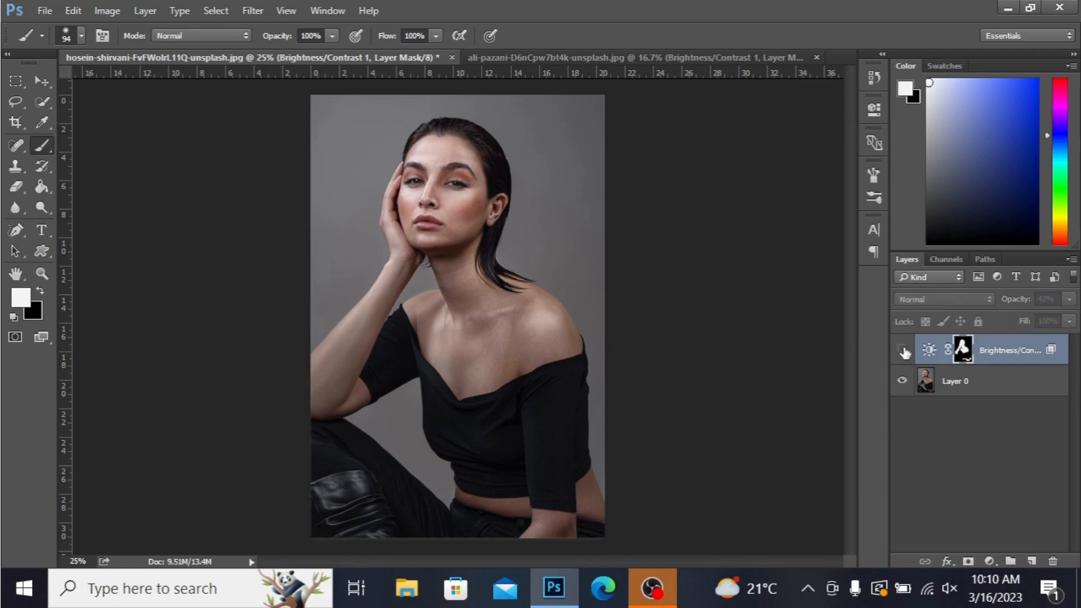
{"action": "left_click", "coordinate": [903, 349]}
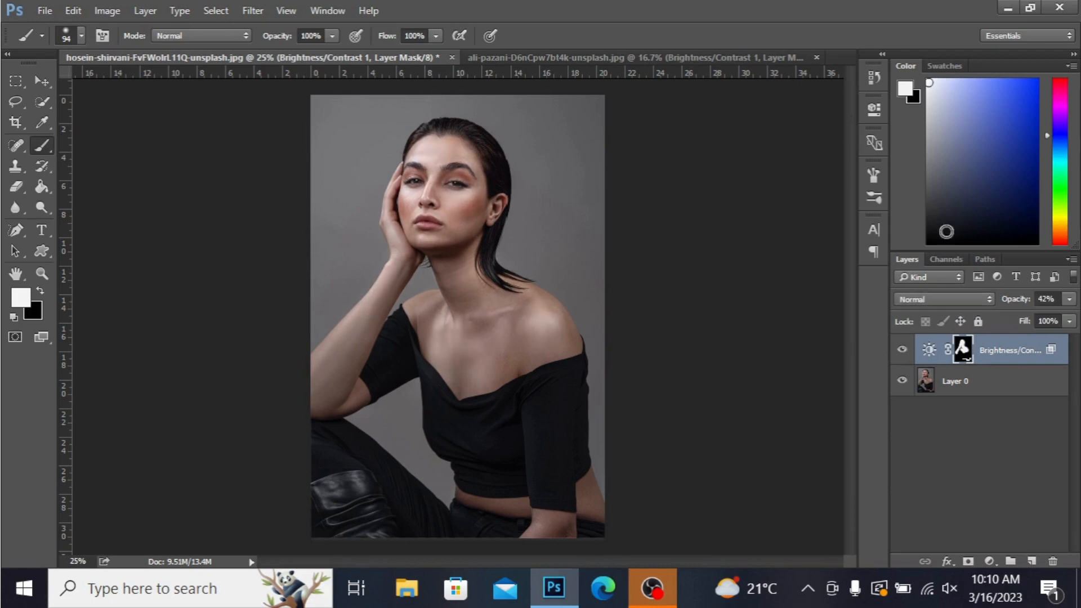